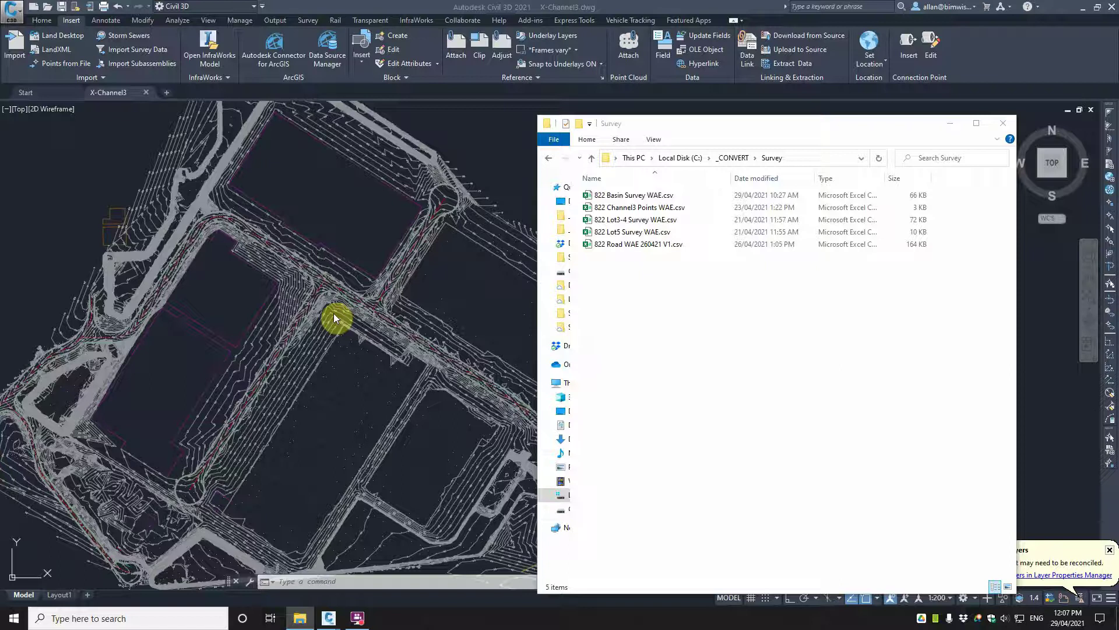
- Bring the X-Channel3 drawing forward and zoom and pan over the site's contour linework
{"action": "left_click", "coordinate": [349, 224]}
{"action": "scroll", "coordinate": [364, 217], "scroll_direction": "down", "scroll_amount": 5}
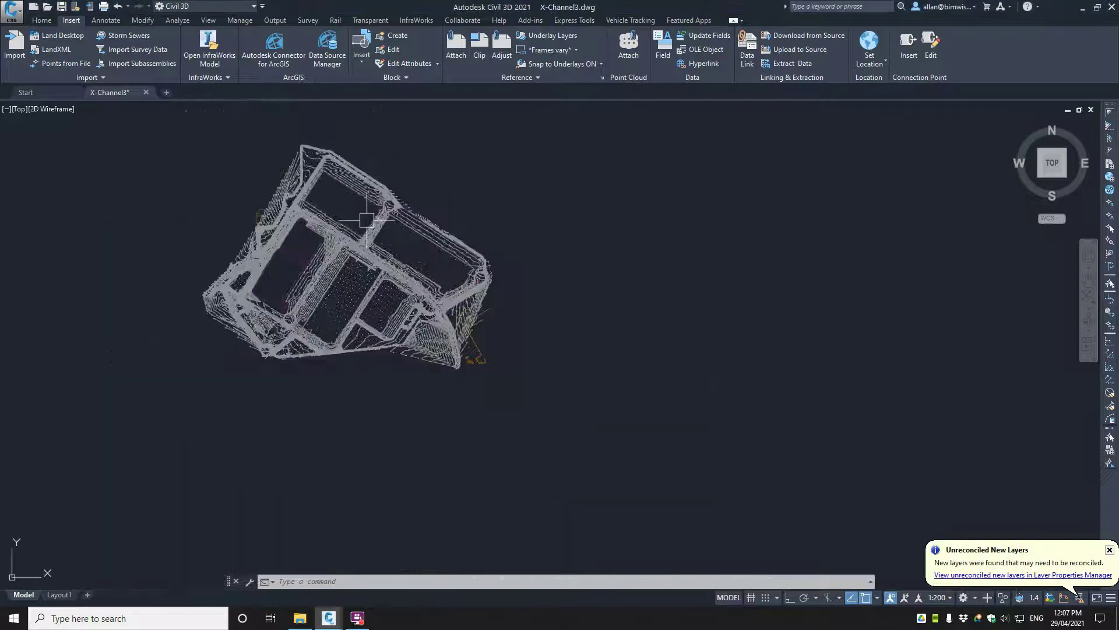
{"action": "scroll", "coordinate": [367, 219], "scroll_direction": "up", "scroll_amount": 5}
{"action": "mouse_move", "coordinate": [395, 215]}
{"action": "middle_mouse_down"}
{"action": "mouse_move", "coordinate": [474, 225]}
{"action": "mouse_move", "coordinate": [469, 306]}
{"action": "middle_mouse_up"}
{"action": "scroll", "coordinate": [385, 185], "scroll_direction": "down", "scroll_amount": 5}
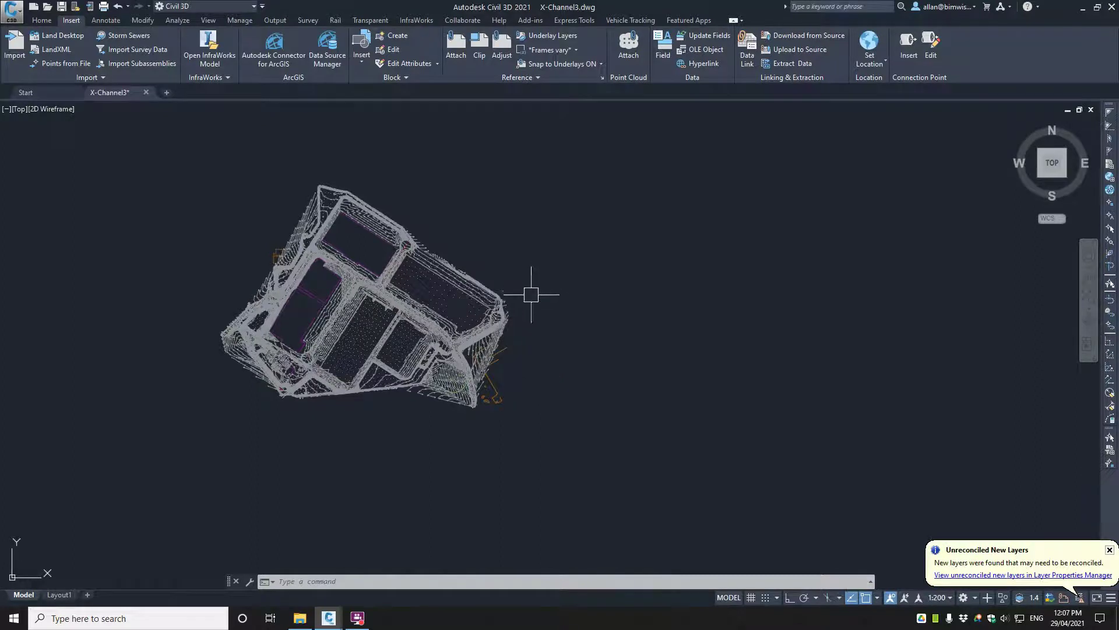
{"action": "scroll", "coordinate": [437, 278], "scroll_direction": "up", "scroll_amount": 2}
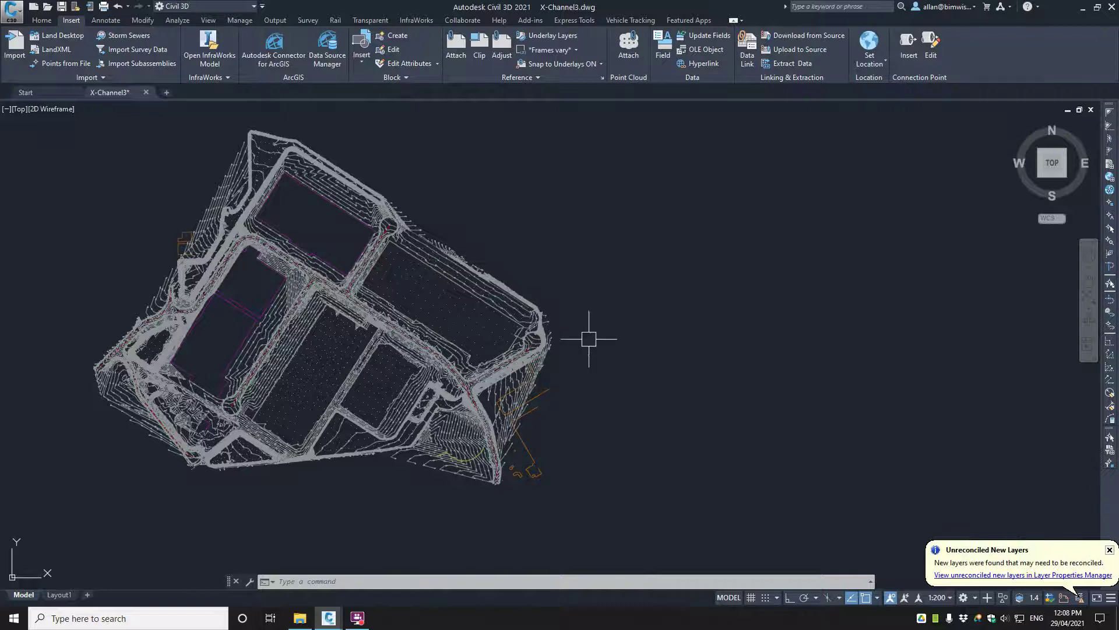
{"action": "scroll", "coordinate": [550, 306], "scroll_direction": "up", "scroll_amount": 5}
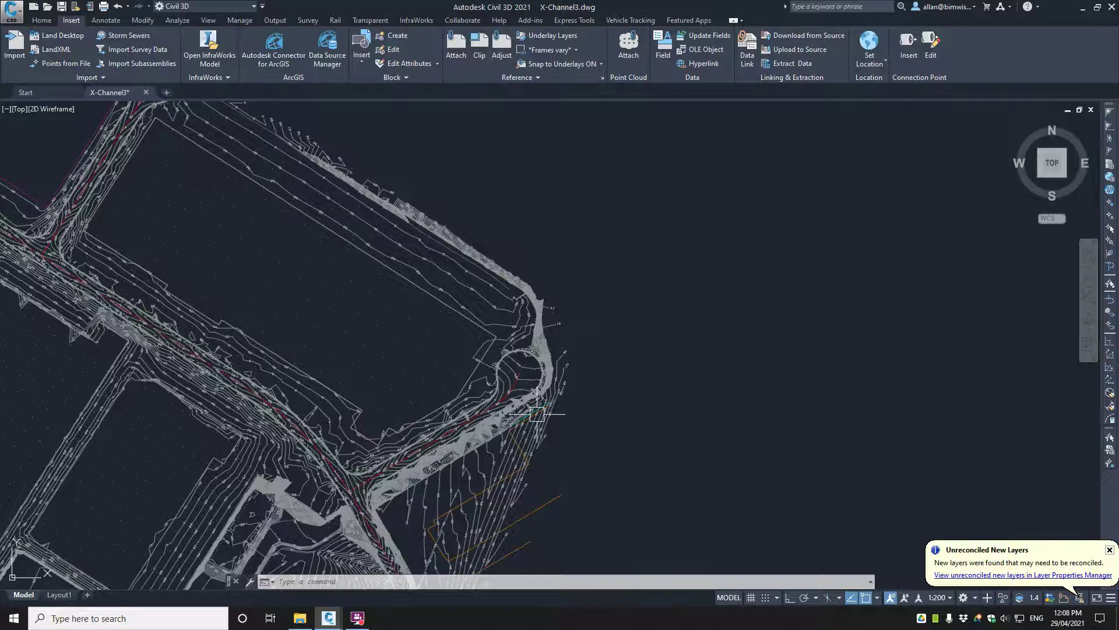
- Open 822 Channel3 Points WAE.csv from the Survey folder in Notepad for editing
{"action": "left_click", "coordinate": [300, 618]}
{"action": "left_click", "coordinate": [648, 208]}
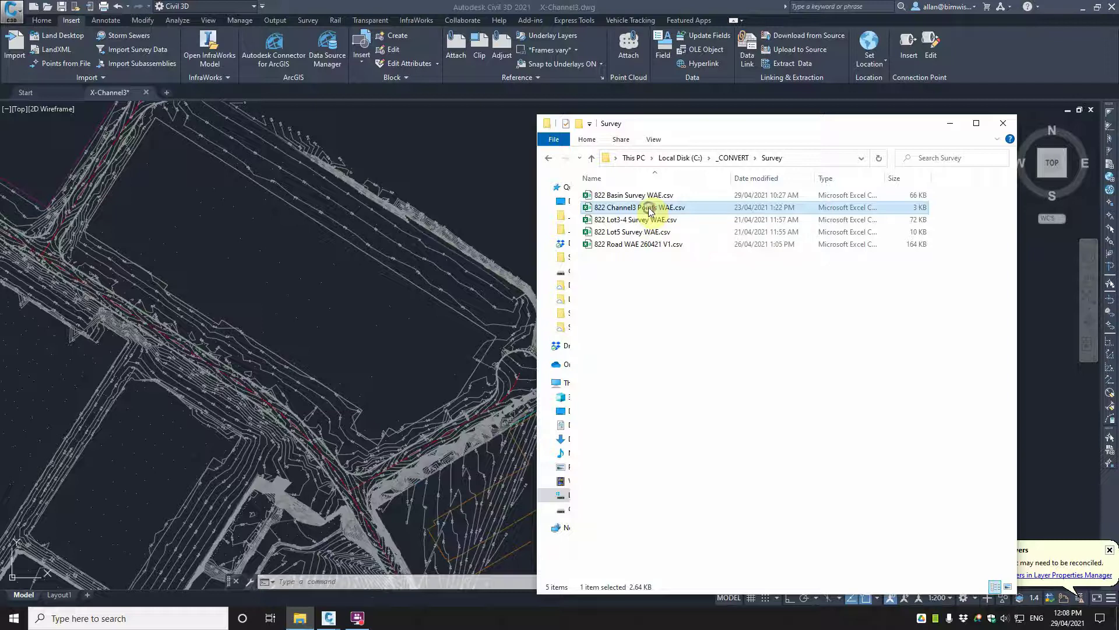
{"action": "right_click", "coordinate": [650, 210]}
{"action": "left_click", "coordinate": [675, 242]}
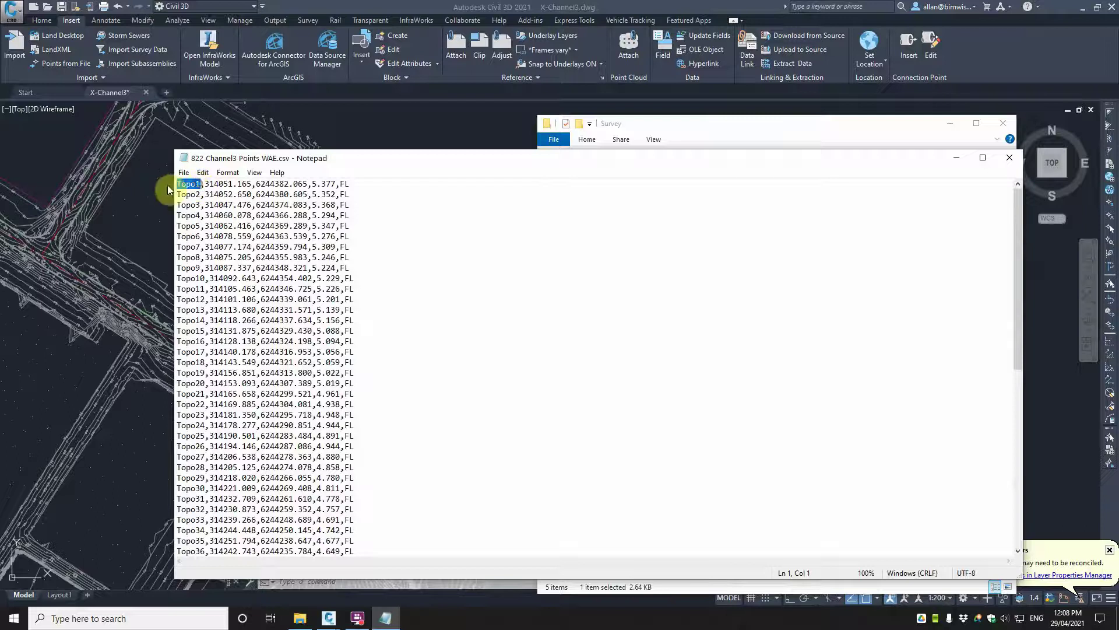
- Check the easting field on the CSV's first row, then minimise Notepad
{"action": "left_click_drag", "start_coordinate": [204, 184], "coordinate": [341, 185]}
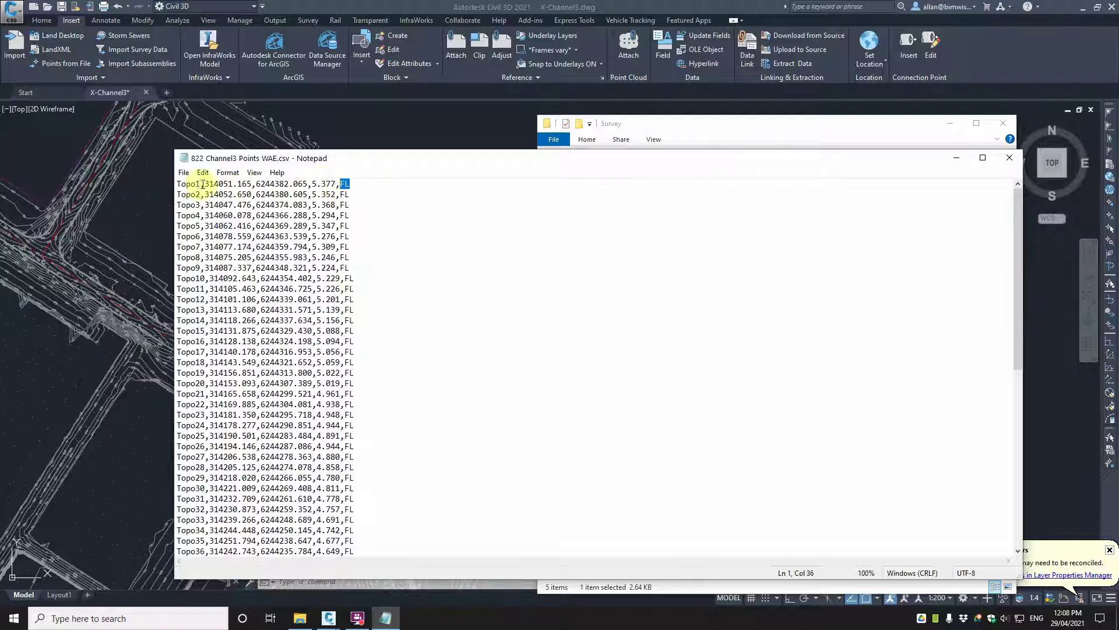
{"action": "left_click", "coordinate": [956, 158]}
- Start a Points from File import and add 822 Channel3 Points WAE.csv to it
{"action": "left_click_drag", "start_coordinate": [822, 130], "coordinate": [1118, 160]}
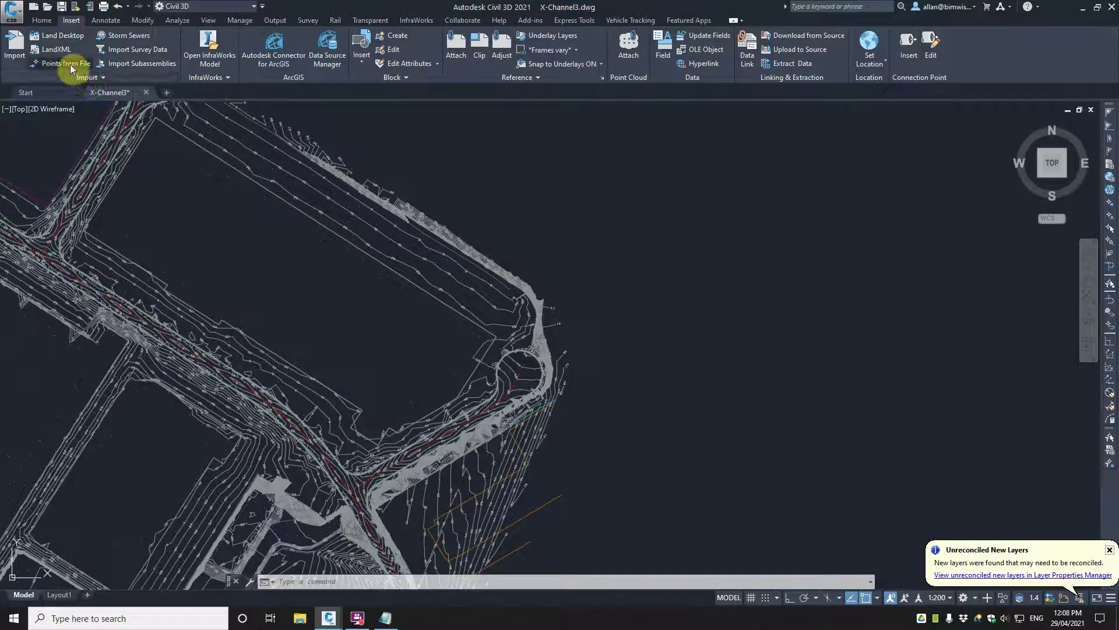
{"action": "left_click", "coordinate": [70, 66]}
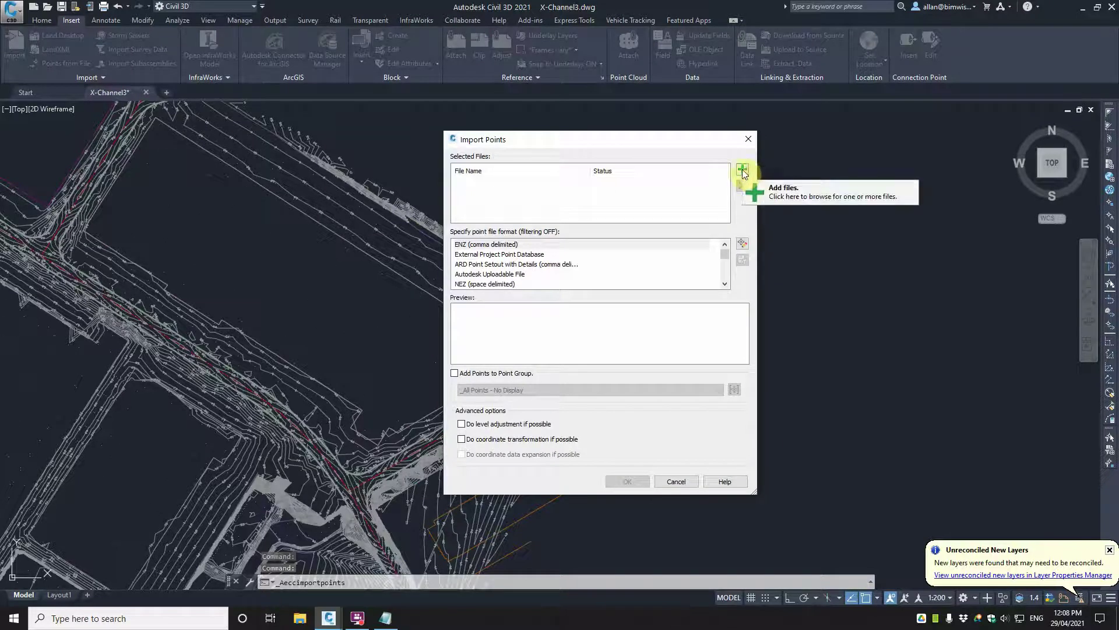
{"action": "left_click", "coordinate": [743, 171]}
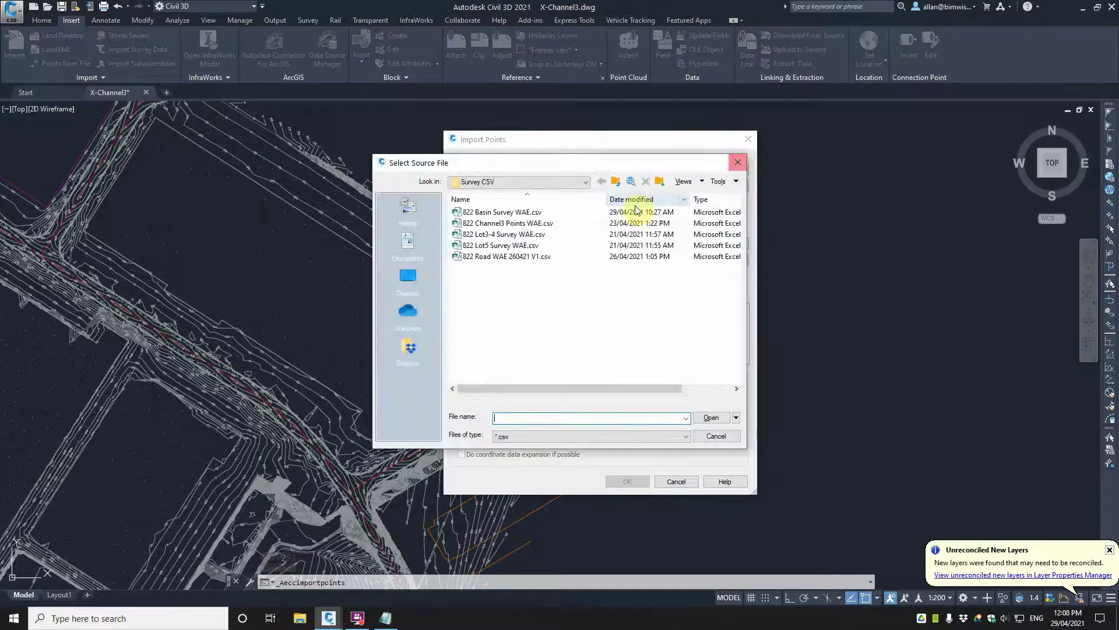
{"action": "left_click", "coordinate": [502, 224]}
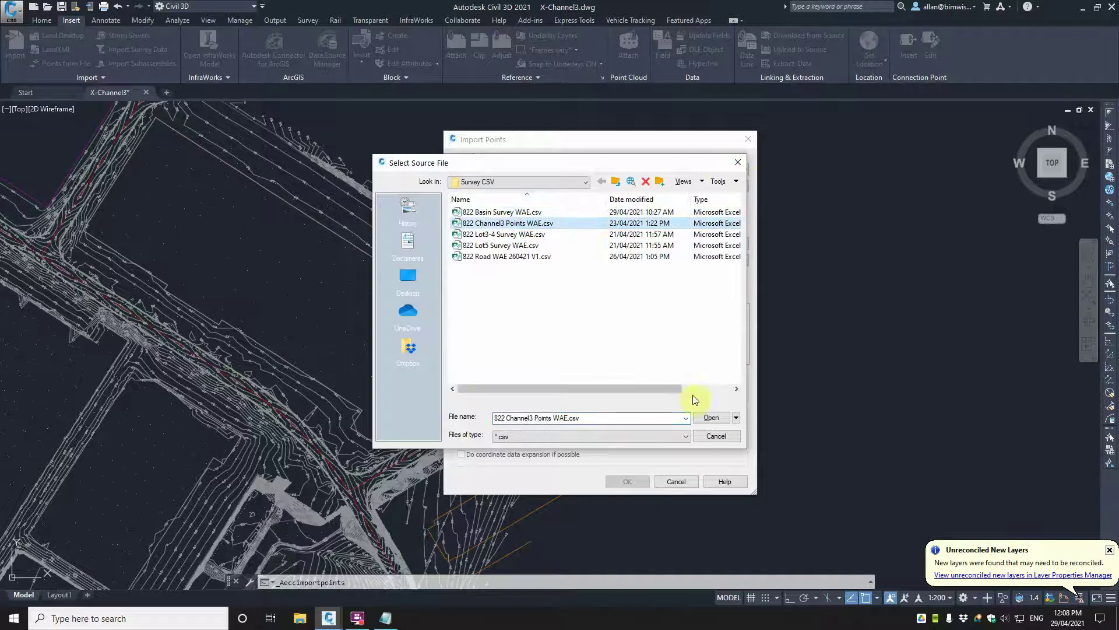
{"action": "left_click", "coordinate": [711, 418]}
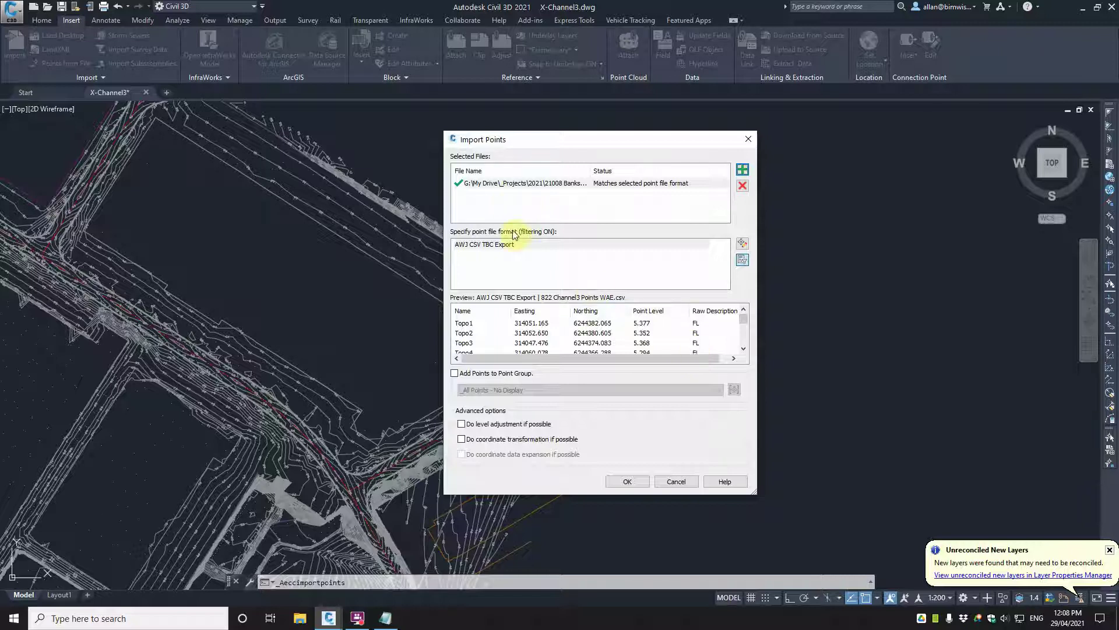
- Review the AWJ CSV TBC Export column layout without changes and close Point File Formats
{"action": "left_click", "coordinate": [742, 243]}
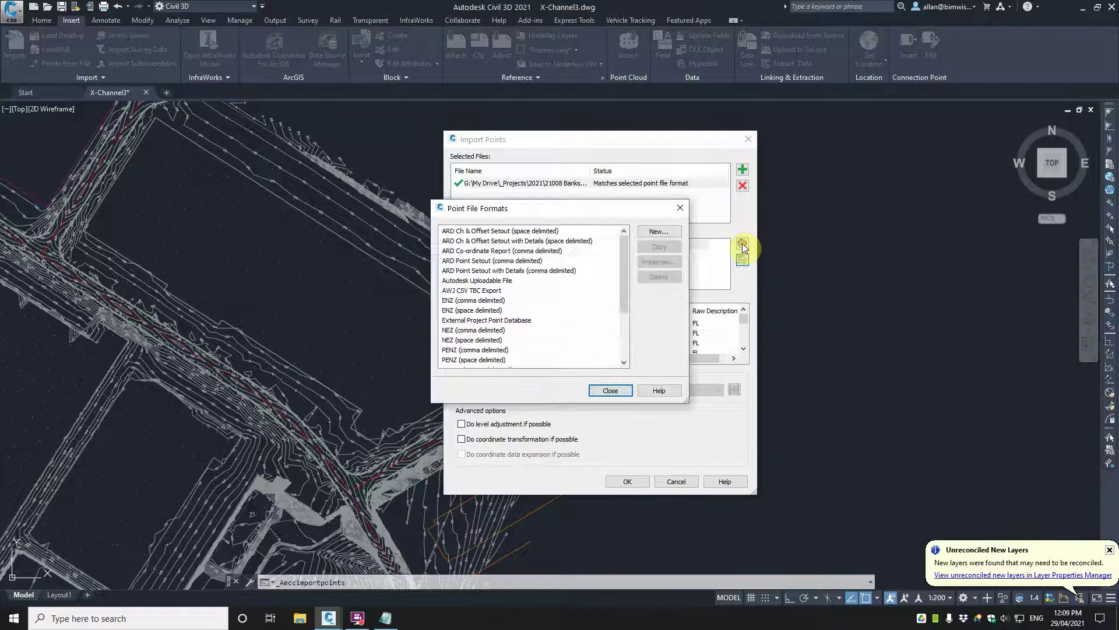
{"action": "scroll", "coordinate": [496, 238], "scroll_direction": "down", "scroll_amount": 2}
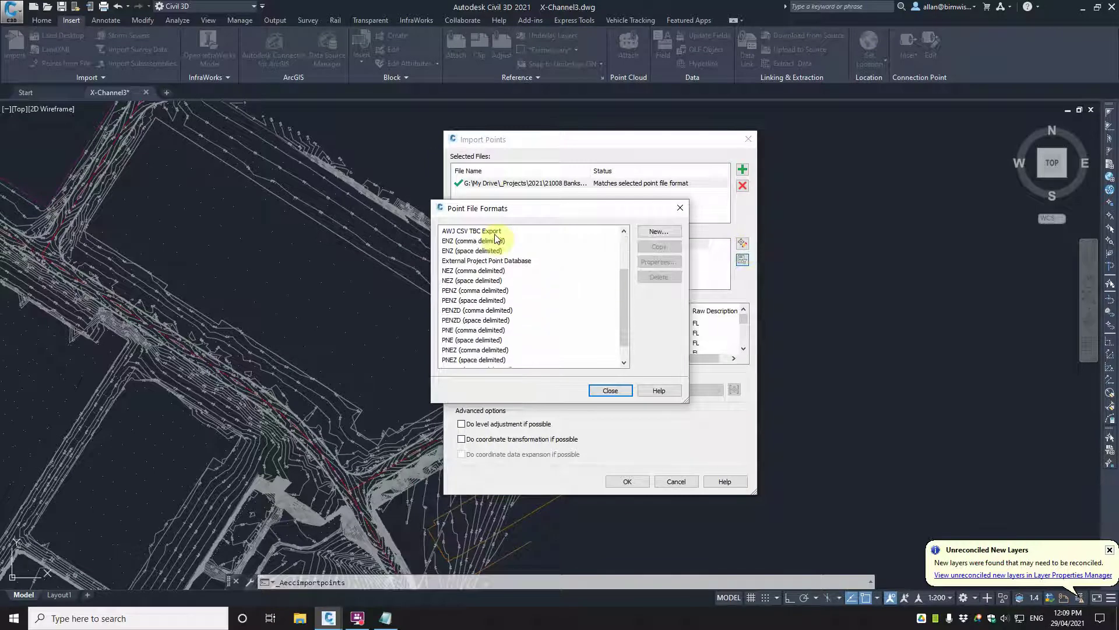
{"action": "scroll", "coordinate": [494, 245], "scroll_direction": "up", "scroll_amount": 2}
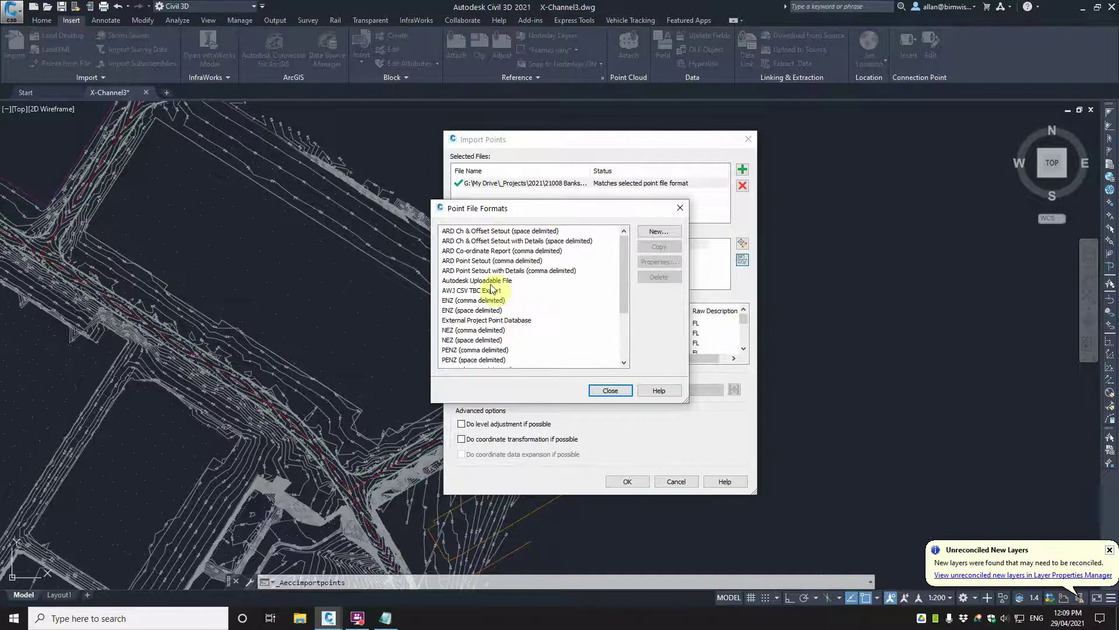
{"action": "left_click", "coordinate": [488, 290]}
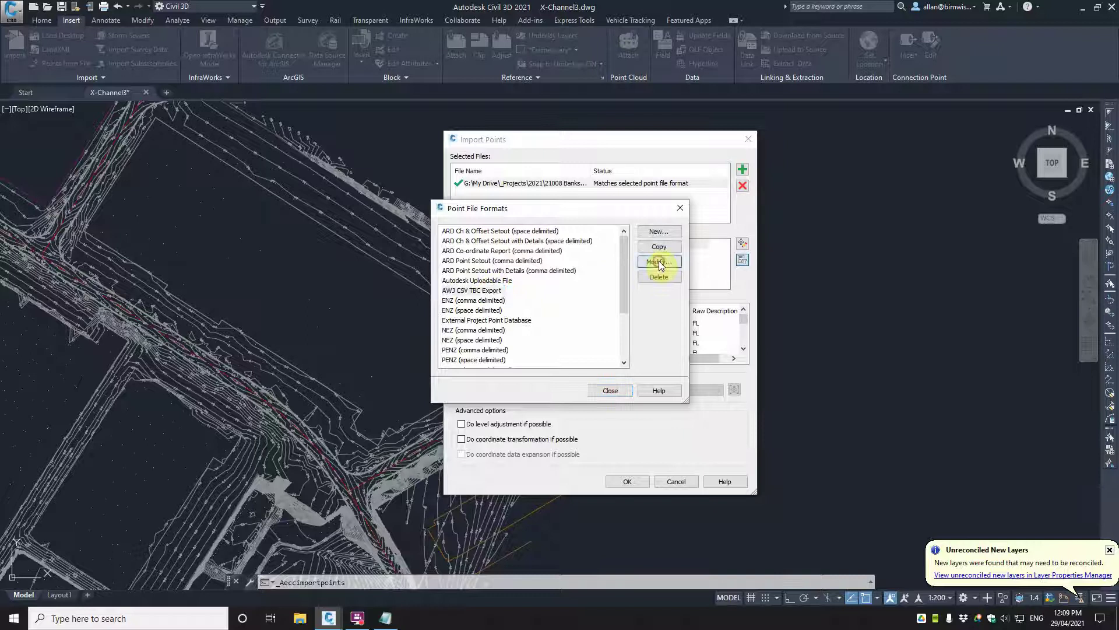
{"action": "left_click", "coordinate": [658, 261]}
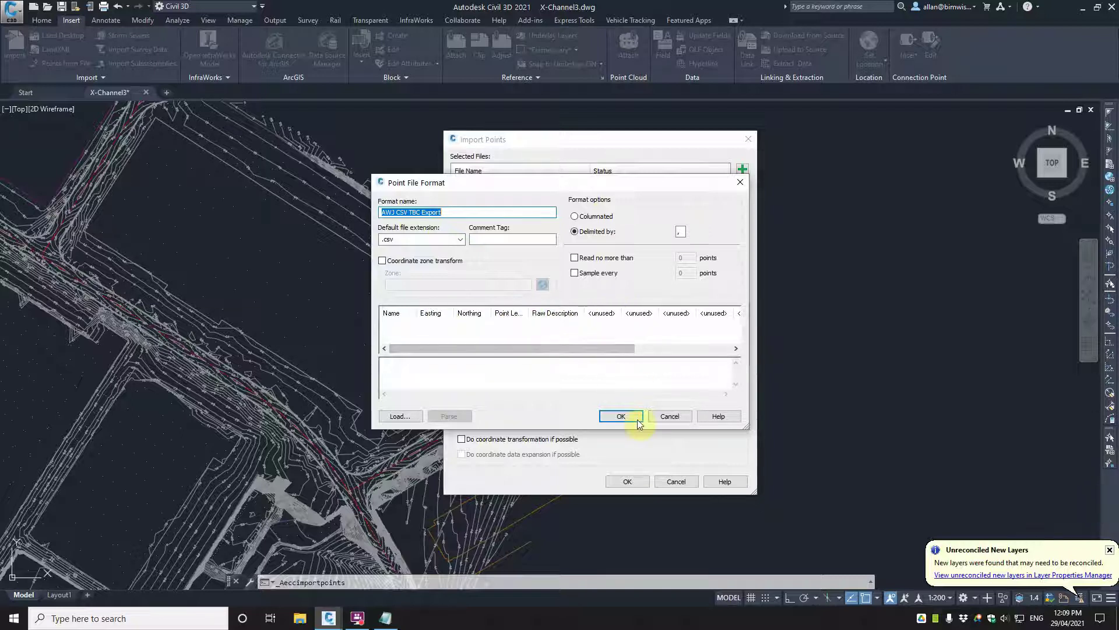
{"action": "left_click", "coordinate": [623, 416]}
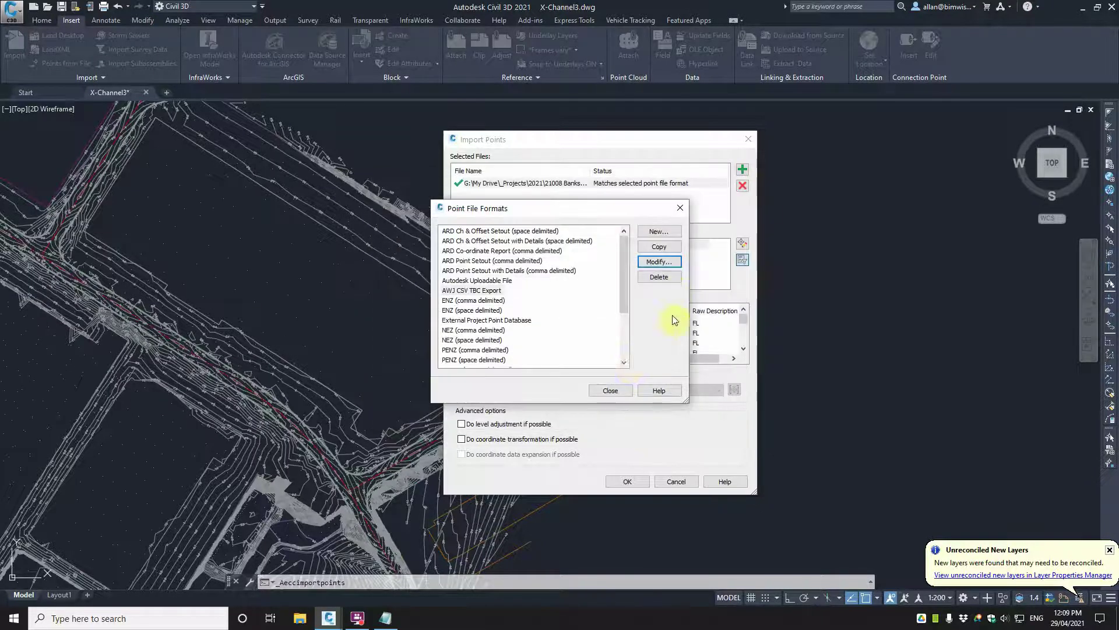
{"action": "left_click", "coordinate": [610, 391]}
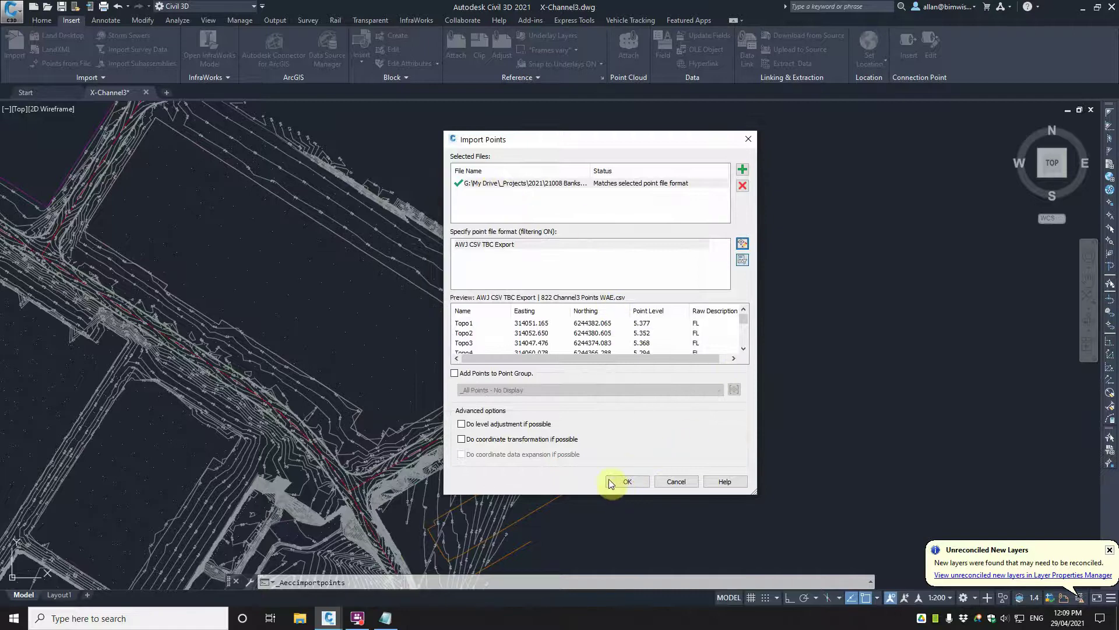
- Send the imported points to a new 'Channel3' point group and run the import
{"action": "left_click", "coordinate": [455, 374]}
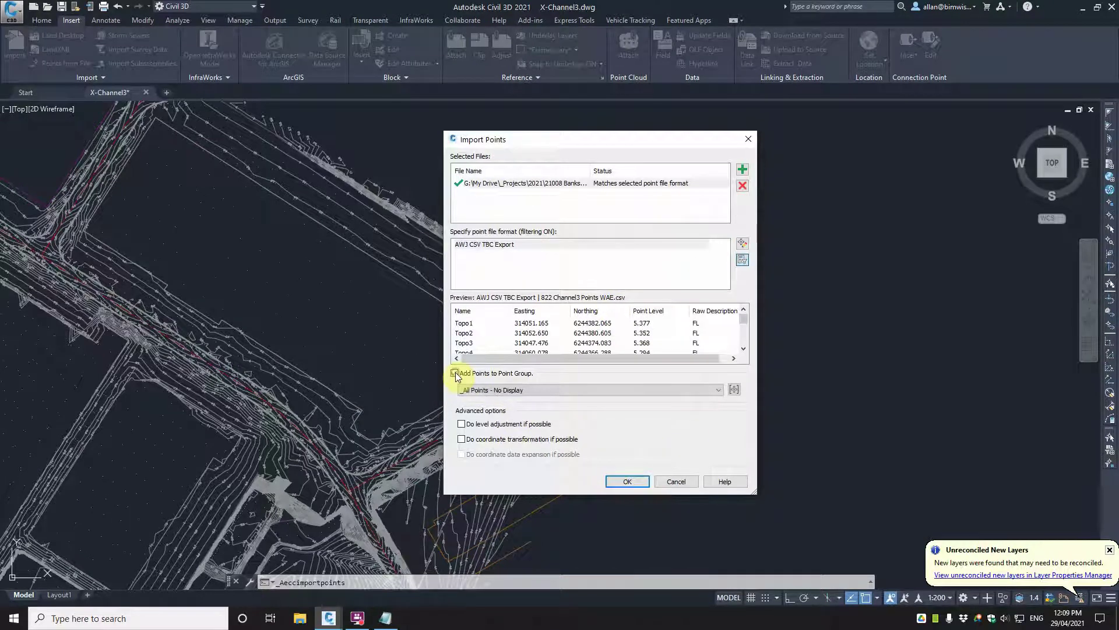
{"action": "left_click", "coordinate": [717, 389]}
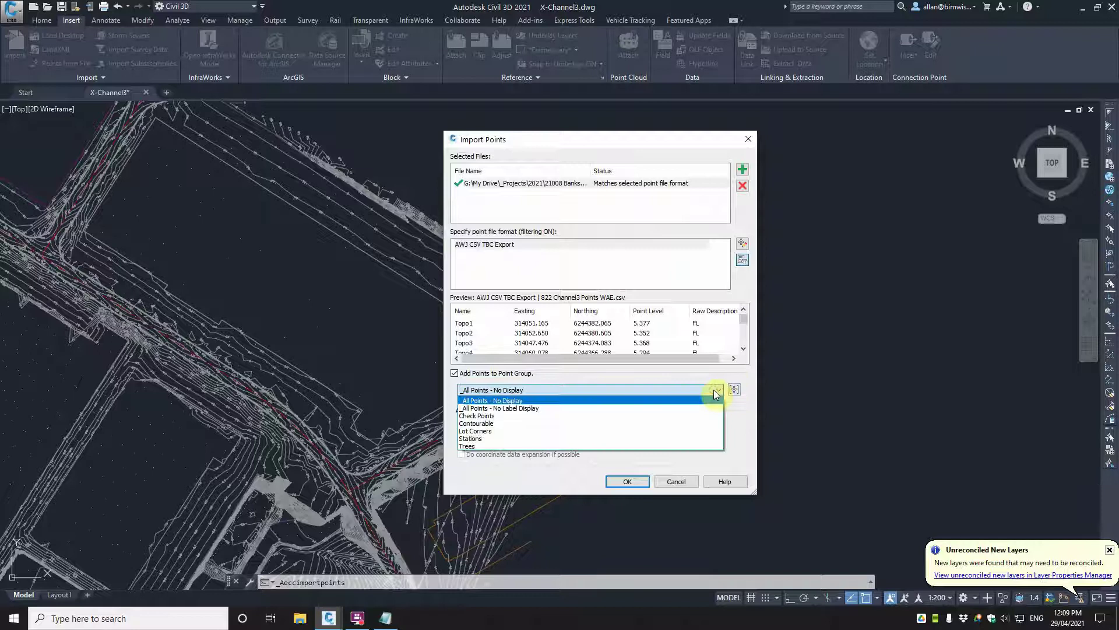
{"action": "left_click", "coordinate": [719, 389]}
{"action": "left_click", "coordinate": [734, 389]}
{"action": "type", "text": "Channel"}
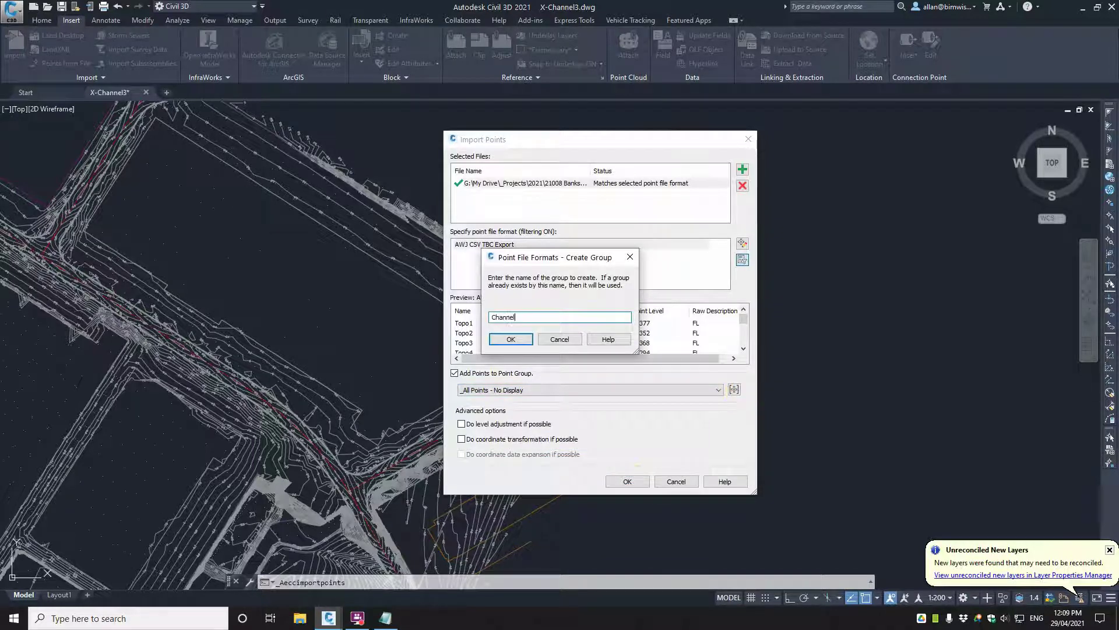
{"action": "type", "text": "3"}
{"action": "left_click", "coordinate": [511, 342]}
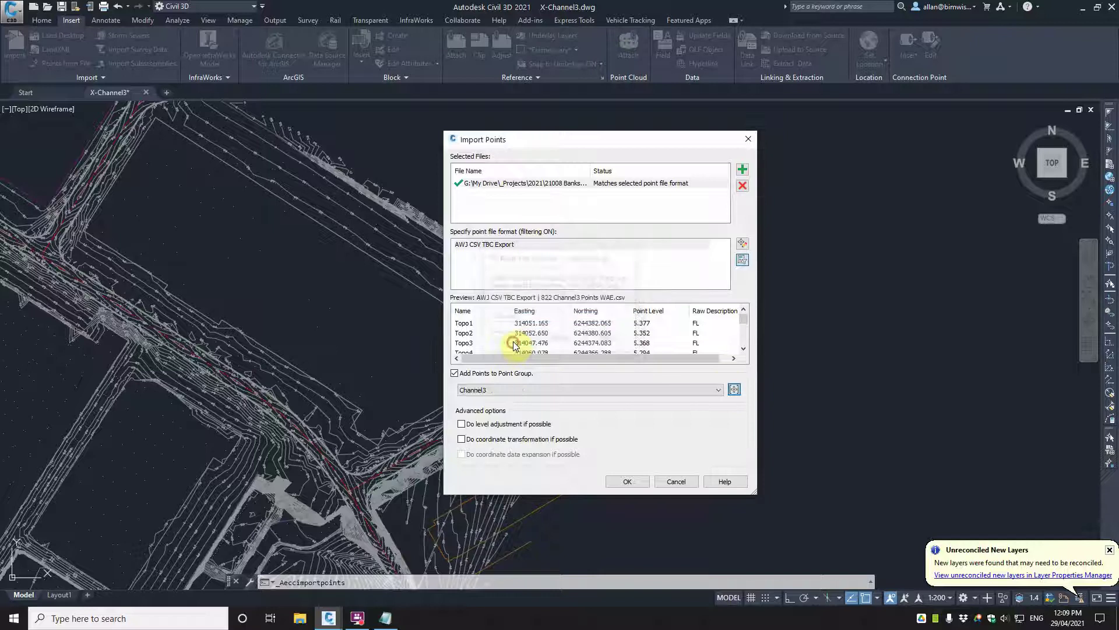
{"action": "left_click", "coordinate": [624, 481]}
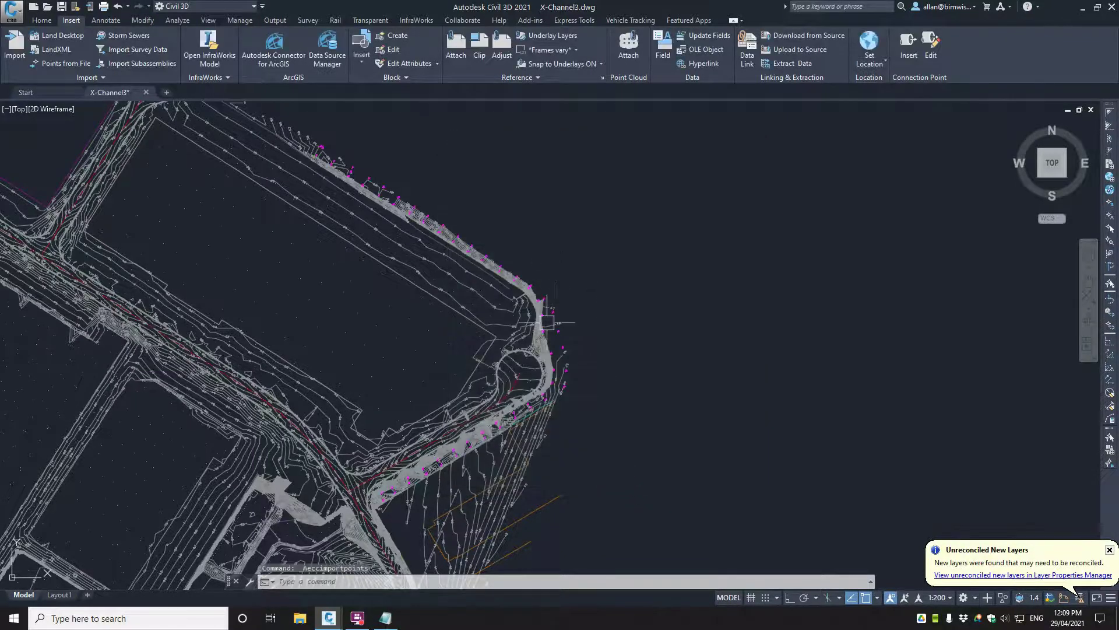
- Zoom and pan along the channel's labelled points, ending on points 5065–5068
{"action": "scroll", "coordinate": [555, 313], "scroll_direction": "up", "scroll_amount": 10}
{"action": "scroll", "coordinate": [555, 313], "scroll_direction": "down", "scroll_amount": 5}
{"action": "middle_click_drag", "start_coordinate": [562, 250], "coordinate": [654, 379]}
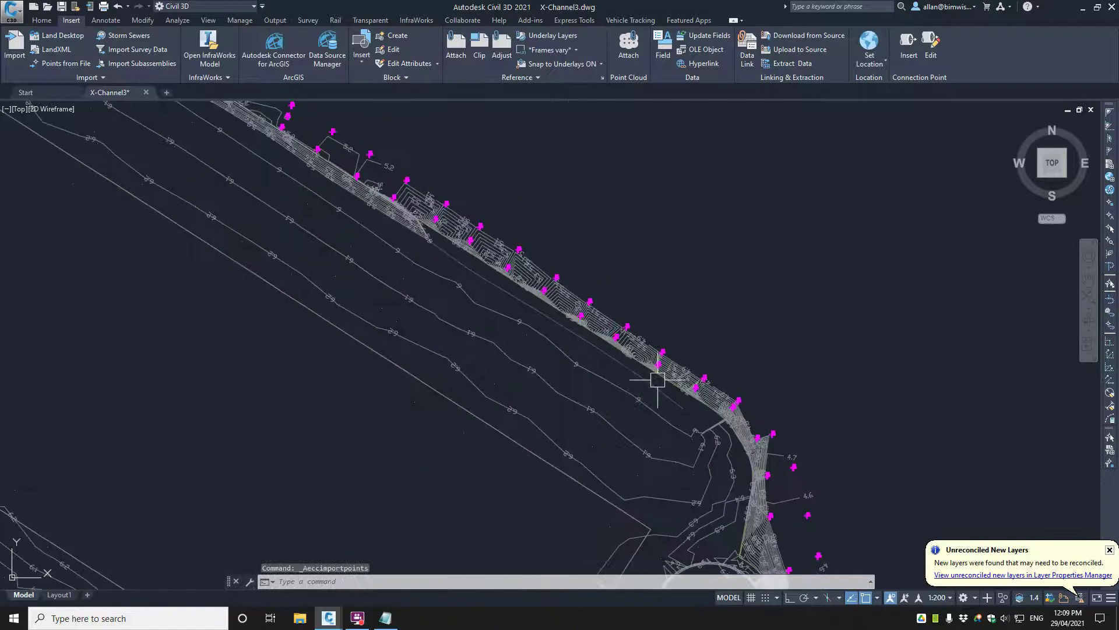
{"action": "scroll", "coordinate": [525, 326], "scroll_direction": "up", "scroll_amount": 5}
{"action": "scroll", "coordinate": [333, 192], "scroll_direction": "down", "scroll_amount": 5}
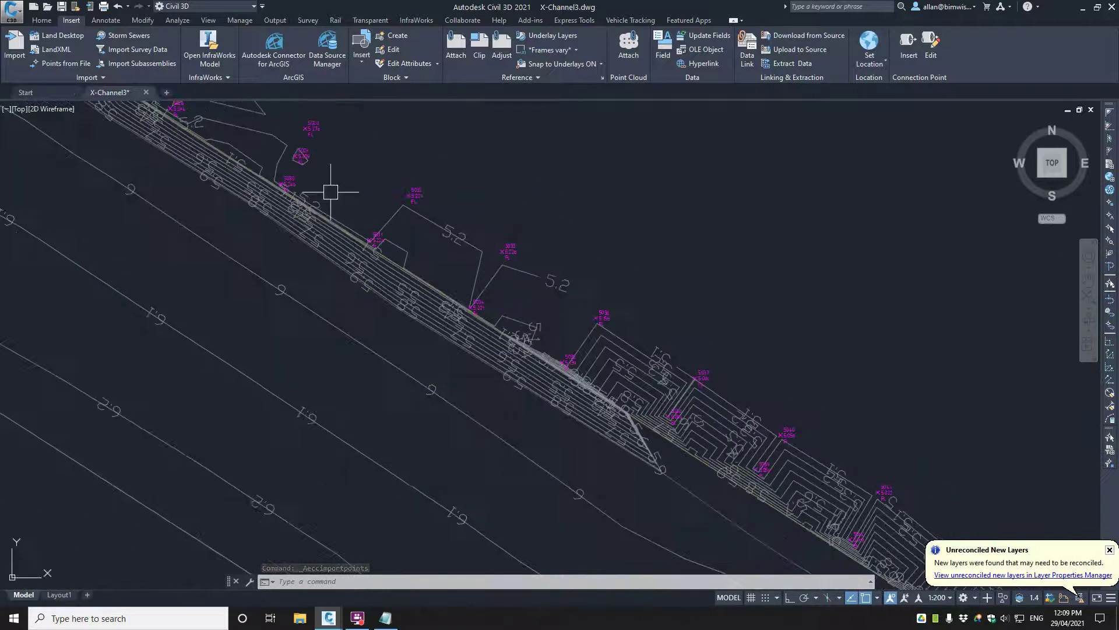
{"action": "scroll", "coordinate": [524, 366], "scroll_direction": "up", "scroll_amount": 3}
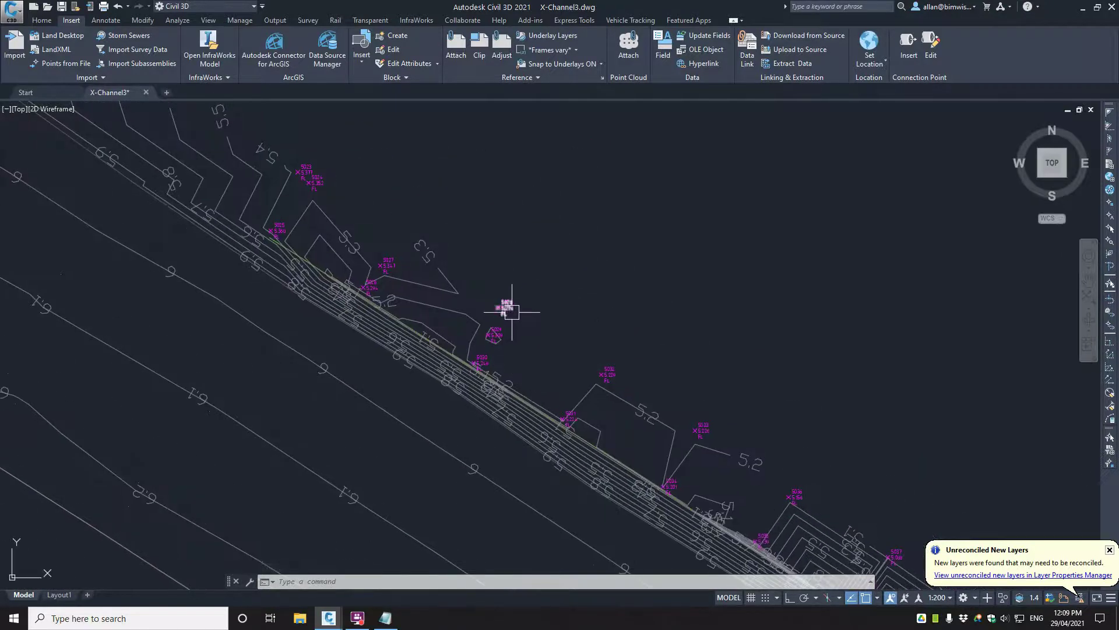
{"action": "middle_click_drag", "start_coordinate": [538, 287], "coordinate": [471, 207]}
{"action": "scroll", "coordinate": [495, 213], "scroll_direction": "down", "scroll_amount": 5}
{"action": "scroll", "coordinate": [758, 385], "scroll_direction": "up", "scroll_amount": 5}
{"action": "scroll", "coordinate": [774, 411], "scroll_direction": "down", "scroll_amount": 4}
{"action": "scroll", "coordinate": [767, 237], "scroll_direction": "down", "scroll_amount": 2}
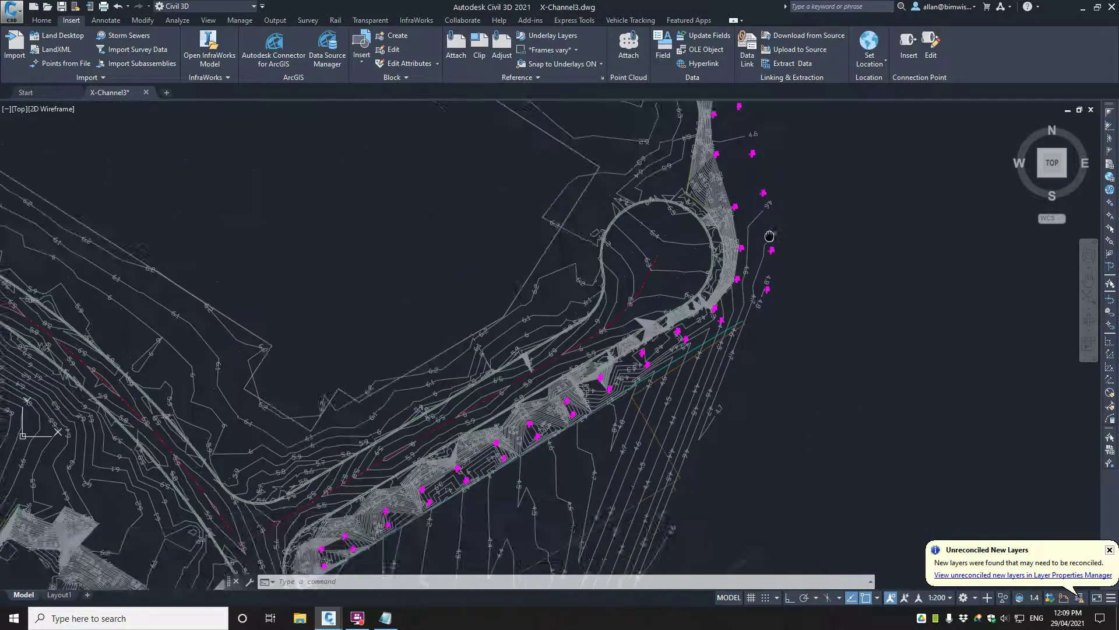
{"action": "scroll", "coordinate": [754, 282], "scroll_direction": "up", "scroll_amount": 3}
{"action": "scroll", "coordinate": [782, 283], "scroll_direction": "down", "scroll_amount": 3}
{"action": "scroll", "coordinate": [837, 257], "scroll_direction": "up", "scroll_amount": 8}
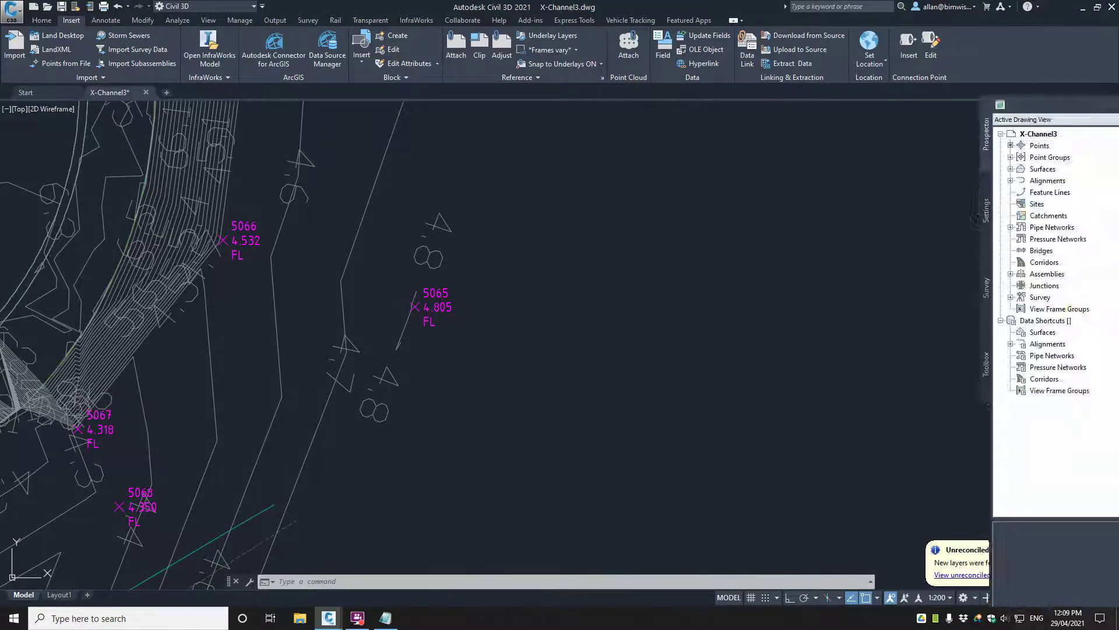
- Update the out-of-date point groups and compare Channel3's points with all drawing points in Prospector
{"action": "left_click", "coordinate": [678, 187]}
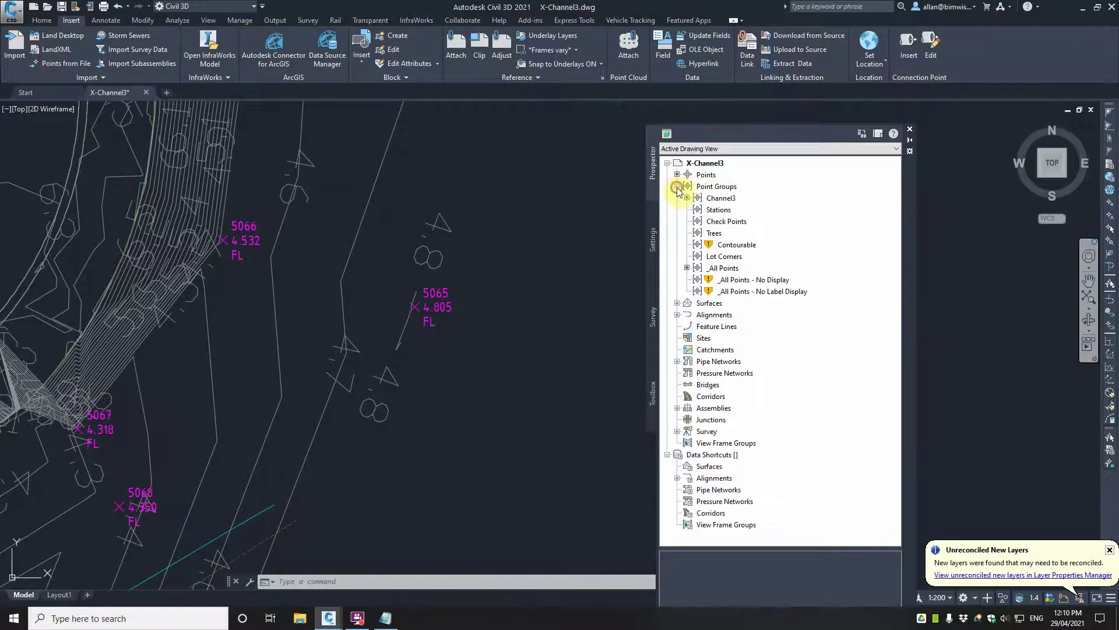
{"action": "right_click", "coordinate": [716, 187]}
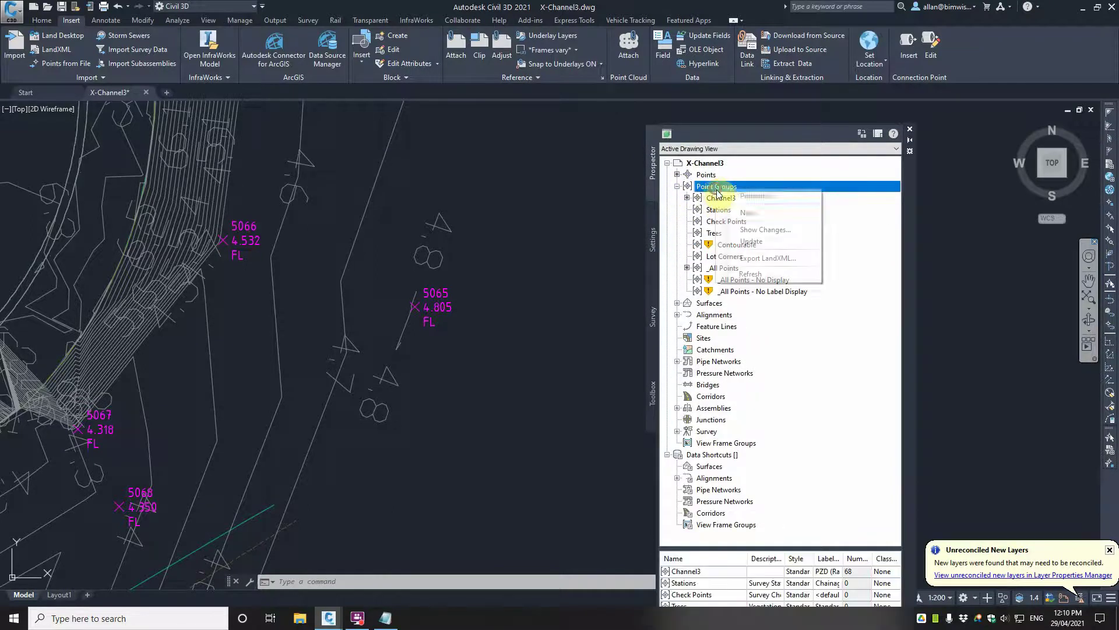
{"action": "left_click", "coordinate": [755, 226]}
{"action": "left_click", "coordinate": [726, 199]}
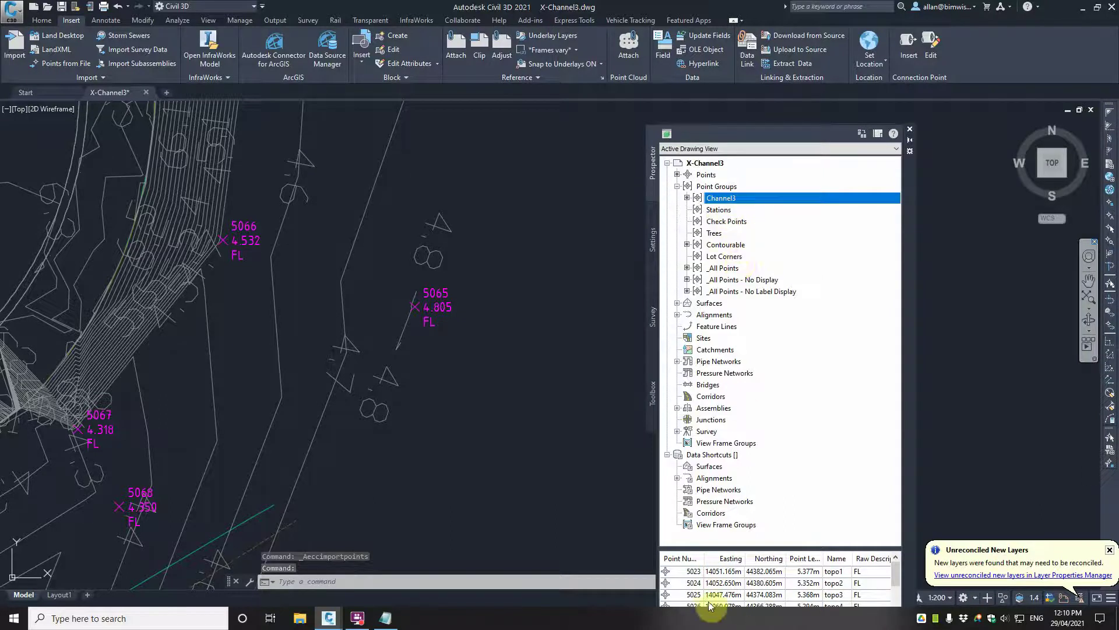
{"action": "left_click", "coordinate": [705, 175]}
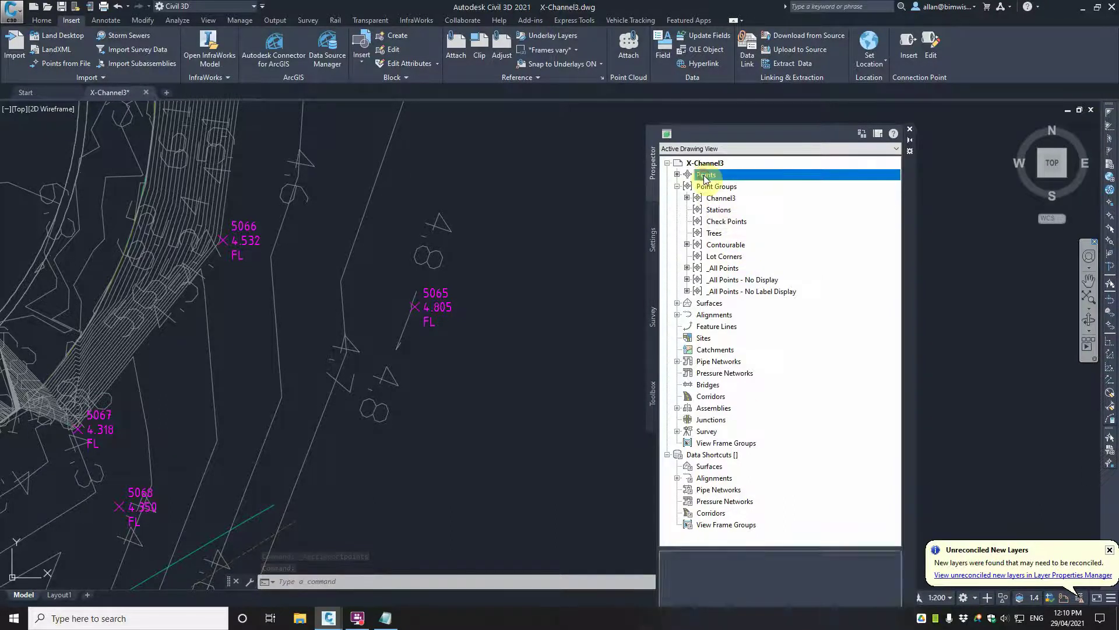
{"action": "left_click", "coordinate": [728, 197]}
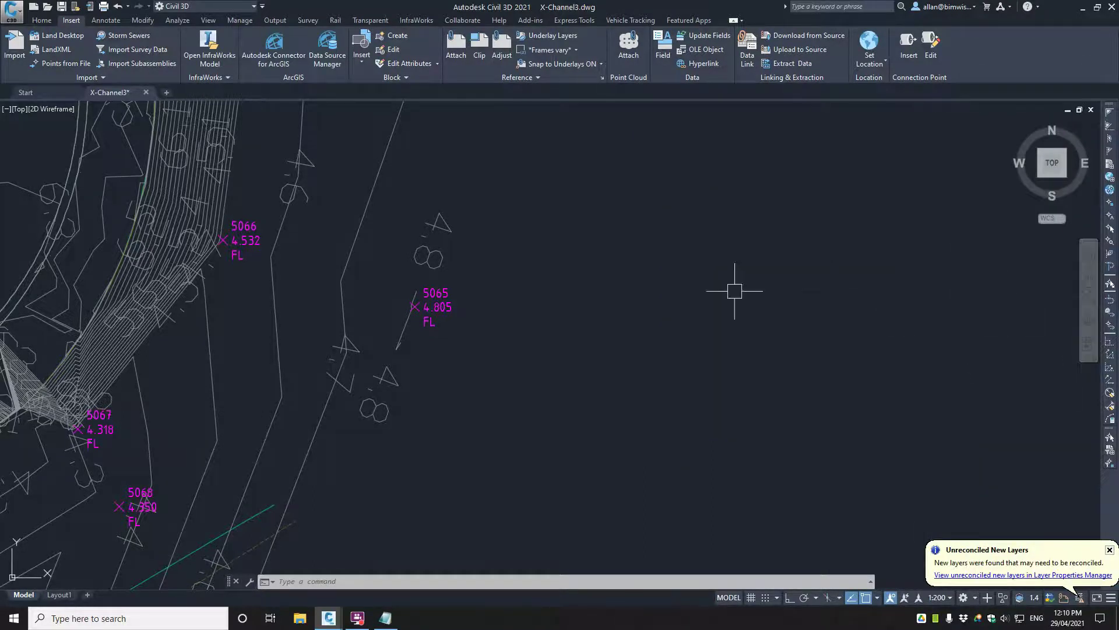
- Give point 5065 the 802-Rail-Boom_Gate marker style in its Properties
{"action": "left_click", "coordinate": [443, 304]}
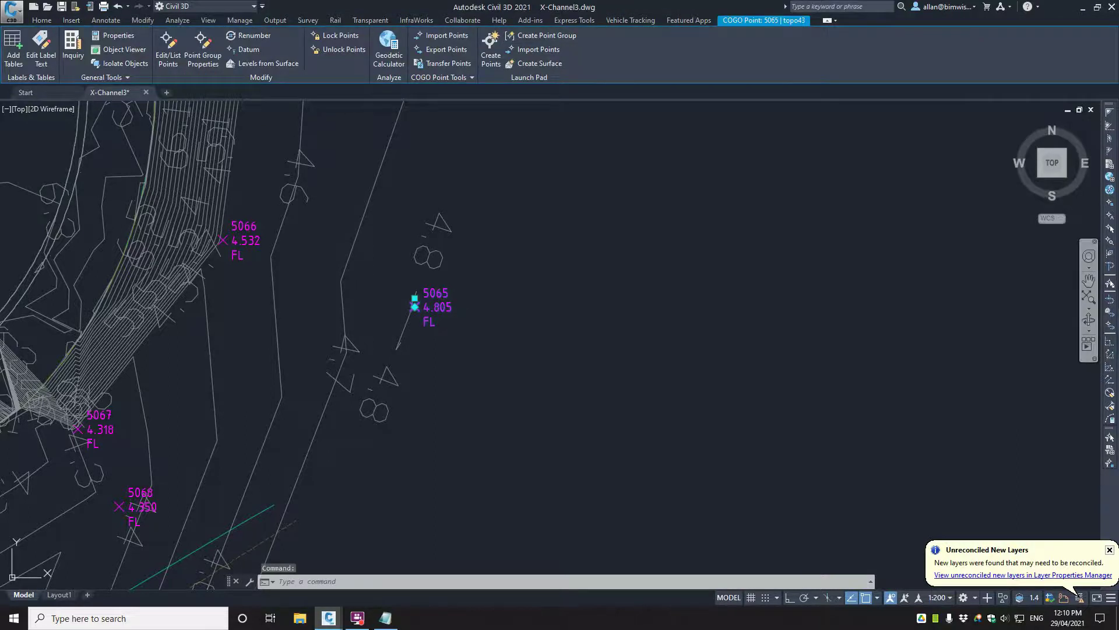
{"action": "key", "text": "ctrl+1"}
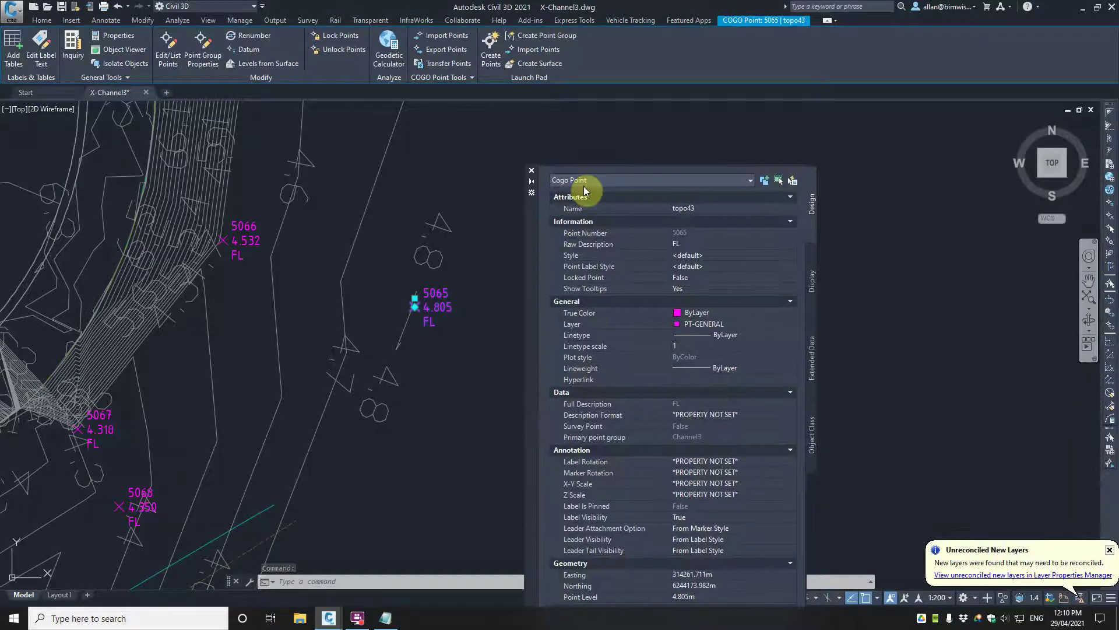
{"action": "left_click", "coordinate": [716, 255]}
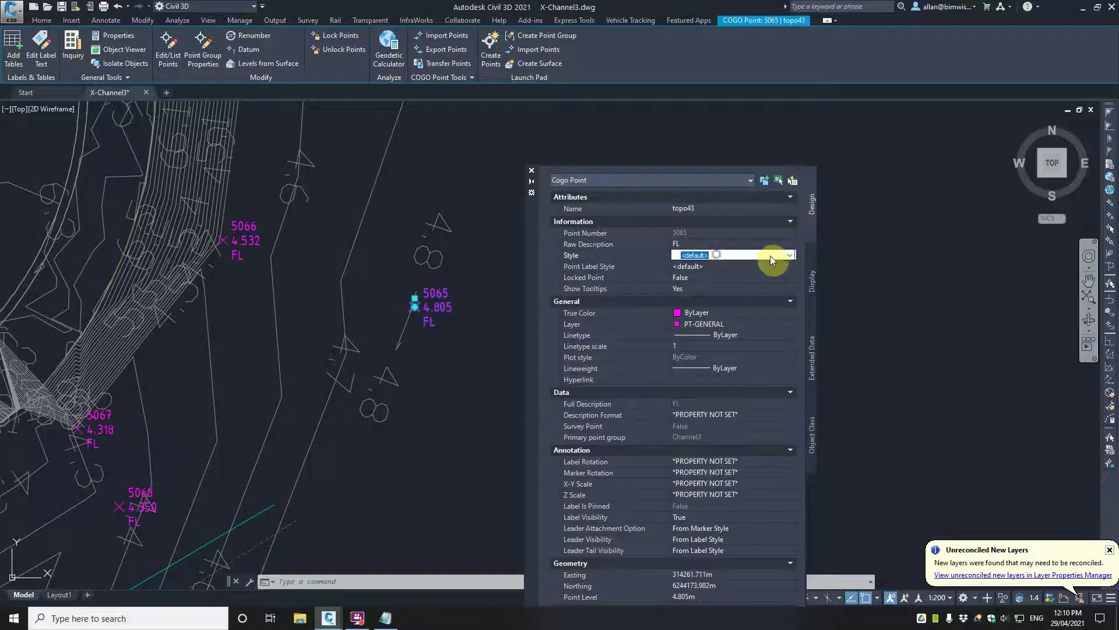
{"action": "left_click", "coordinate": [790, 256]}
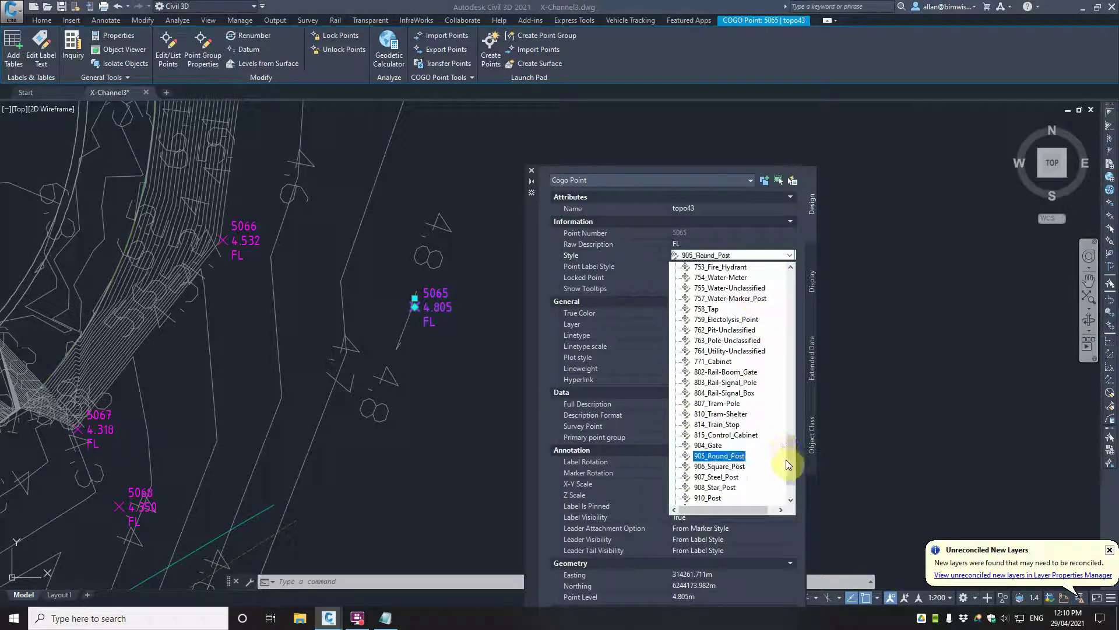
{"action": "left_click_drag", "start_coordinate": [786, 461], "coordinate": [803, 317]}
{"action": "key", "text": "Escape"}
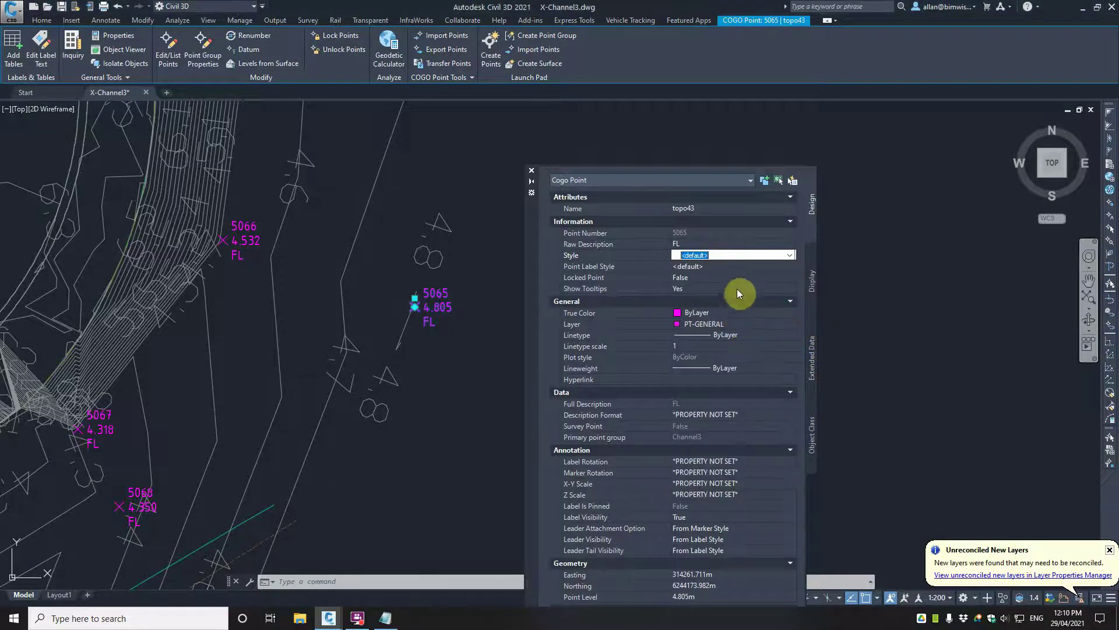
{"action": "left_click", "coordinate": [761, 257]}
{"action": "left_click", "coordinate": [723, 332]}
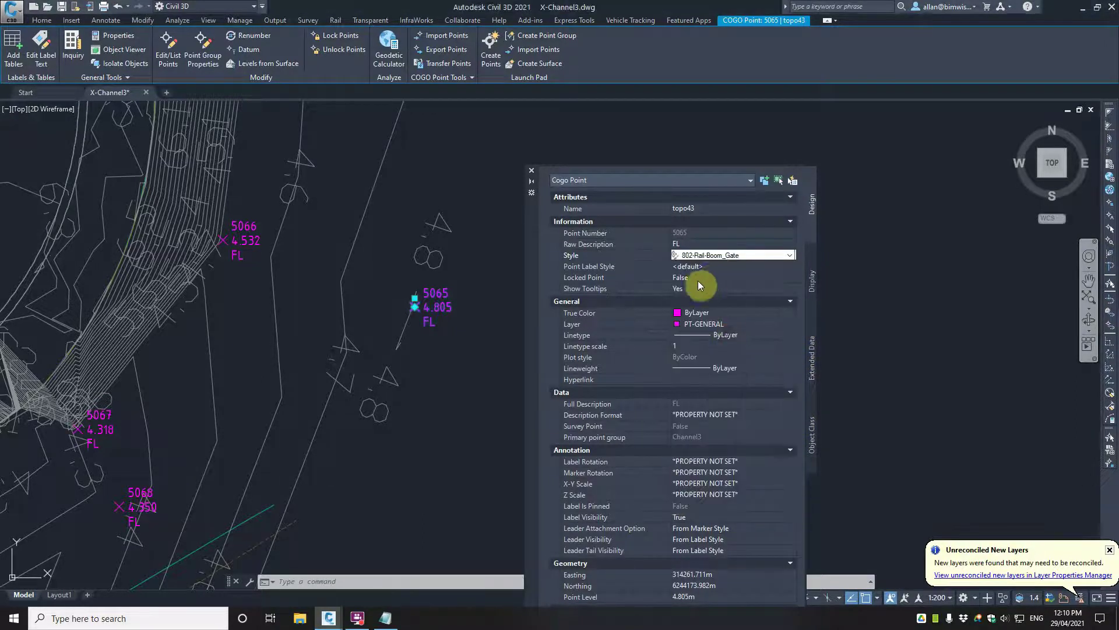
- Set point 5065's label style to D (Raw), then close Properties
{"action": "left_click", "coordinate": [719, 267]}
{"action": "left_click", "coordinate": [732, 268]}
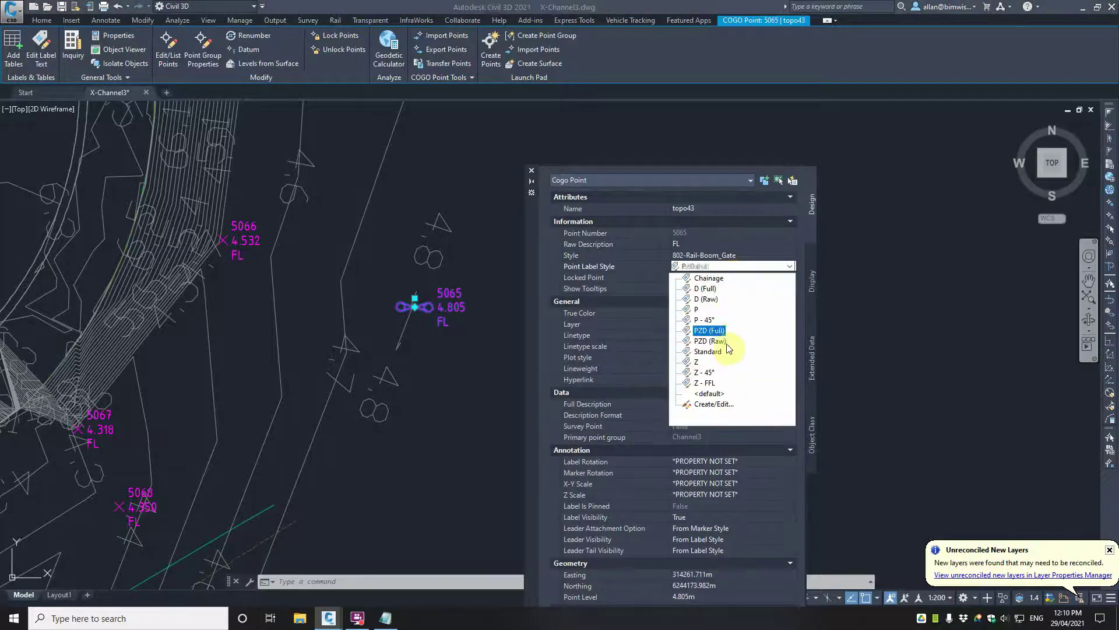
{"action": "left_click", "coordinate": [710, 330]}
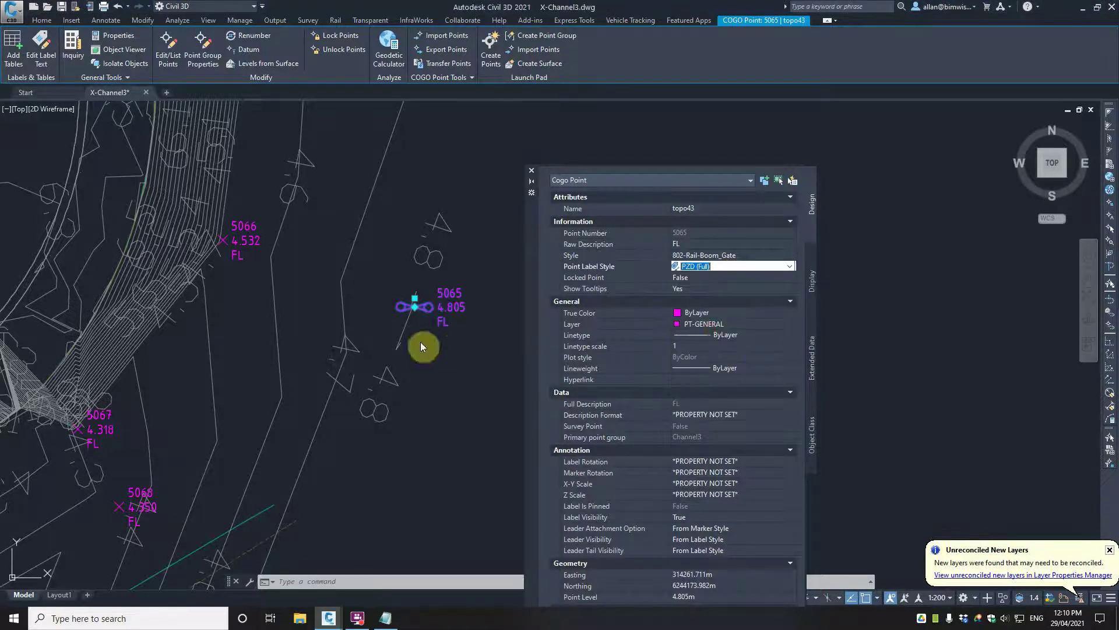
{"action": "left_click", "coordinate": [713, 270]}
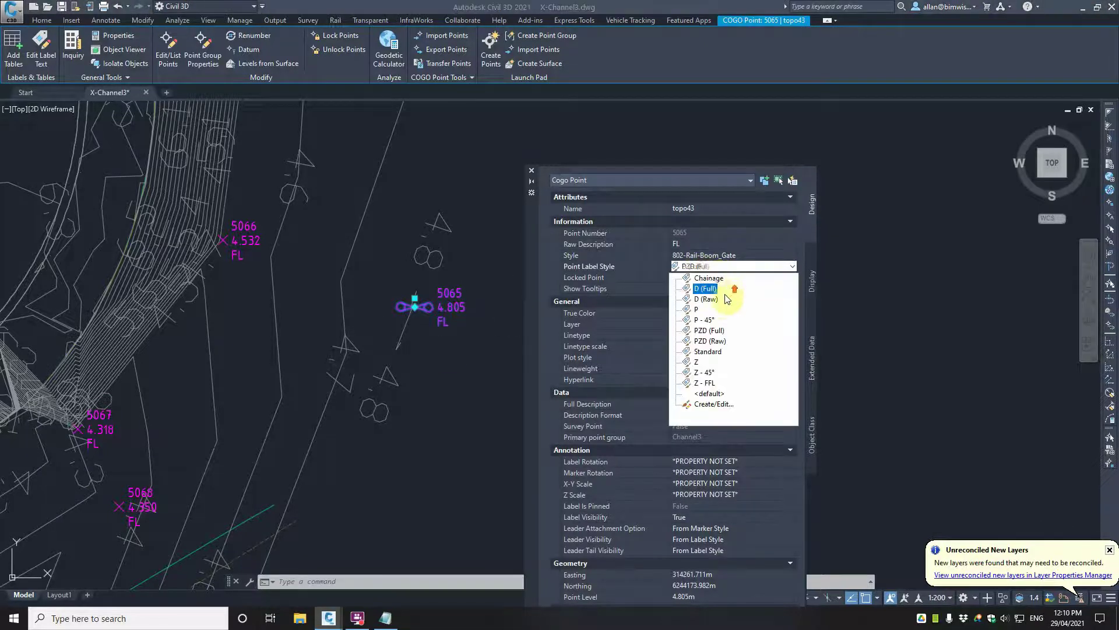
{"action": "left_click", "coordinate": [708, 308]}
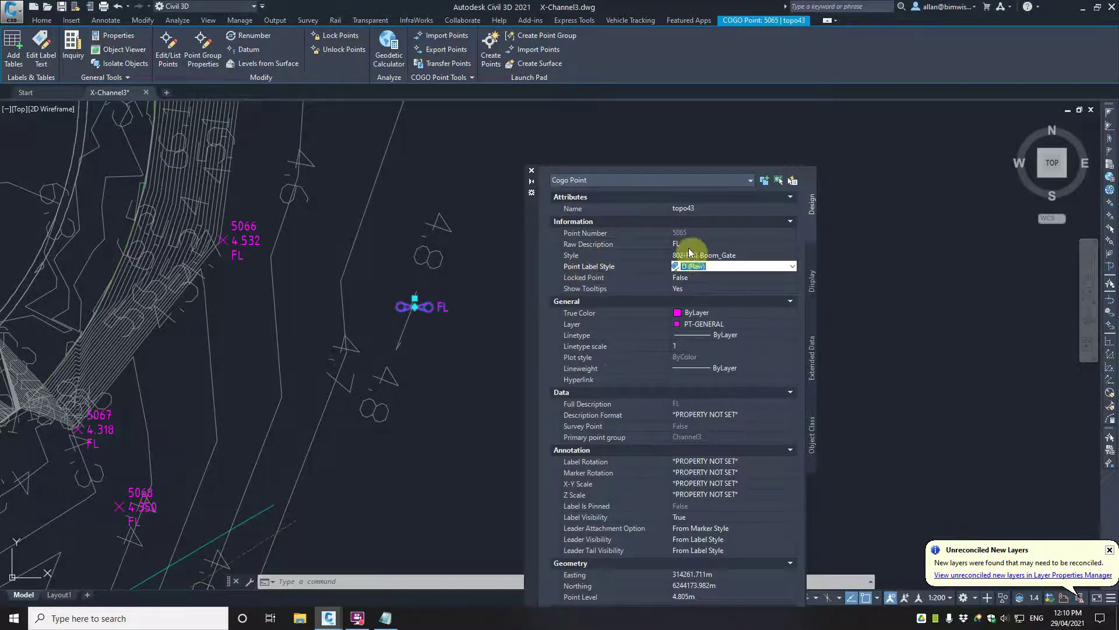
{"action": "left_click", "coordinate": [733, 270]}
{"action": "left_click", "coordinate": [734, 271]}
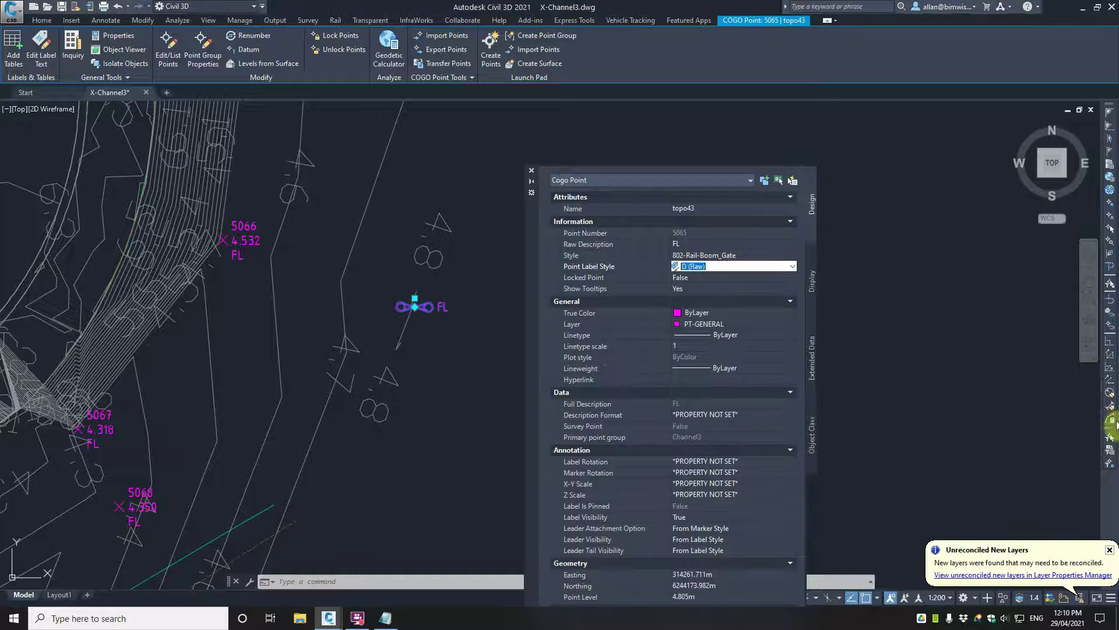
{"action": "key", "text": "ctrl+1"}
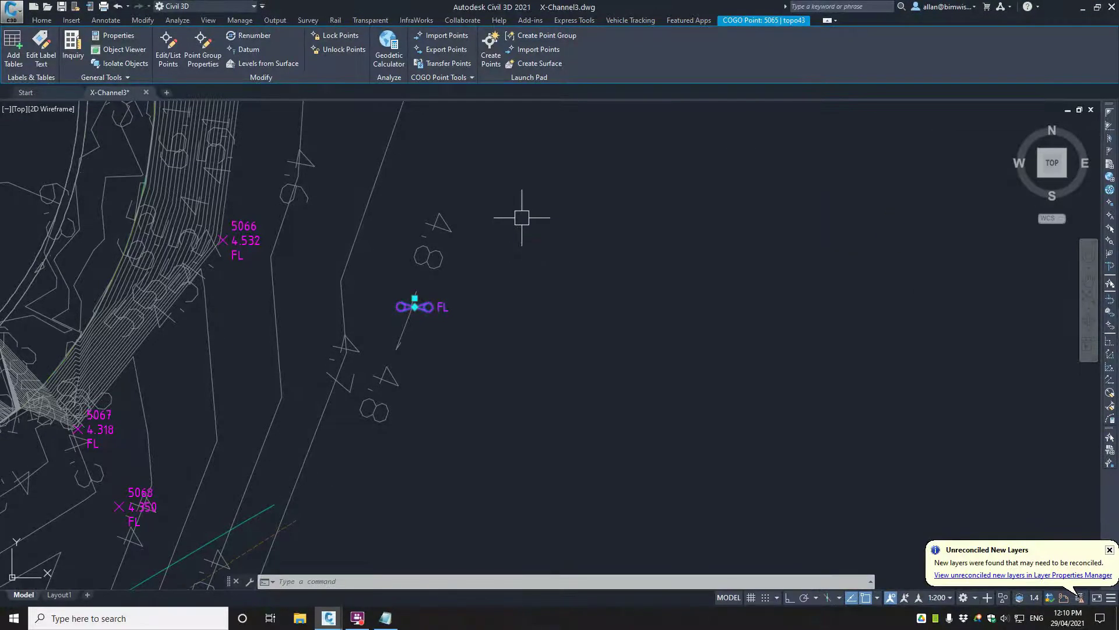